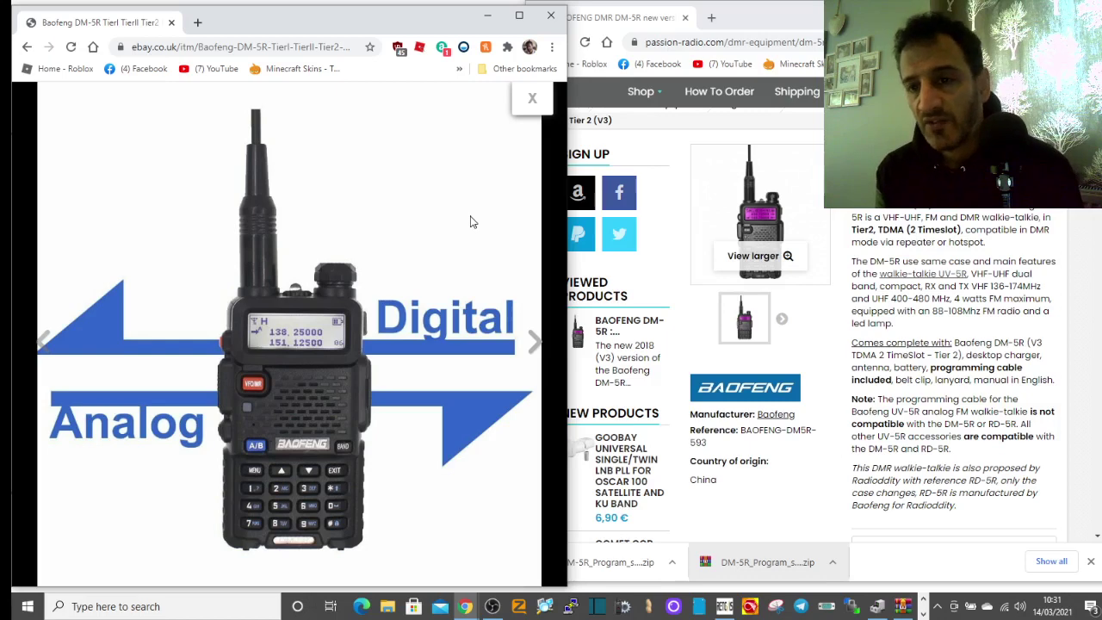
# Browse the DM-5R listing's enlarged photos on eBay through to the standard package picture.
pyautogui.click(534, 342)
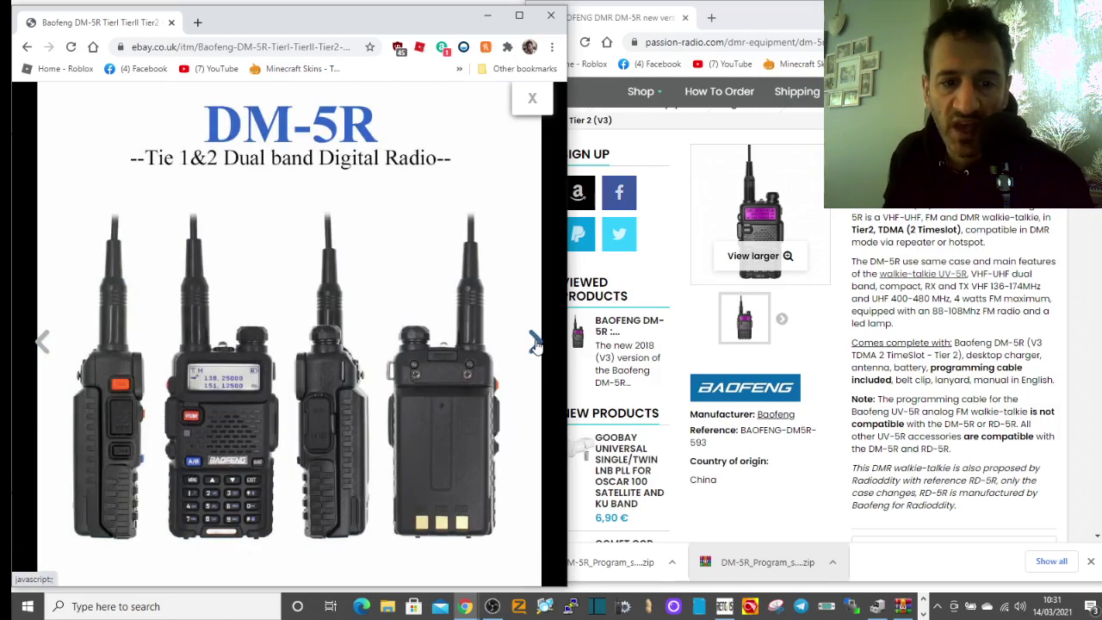
pyautogui.click(534, 343)
pyautogui.click(535, 343)
pyautogui.click(534, 342)
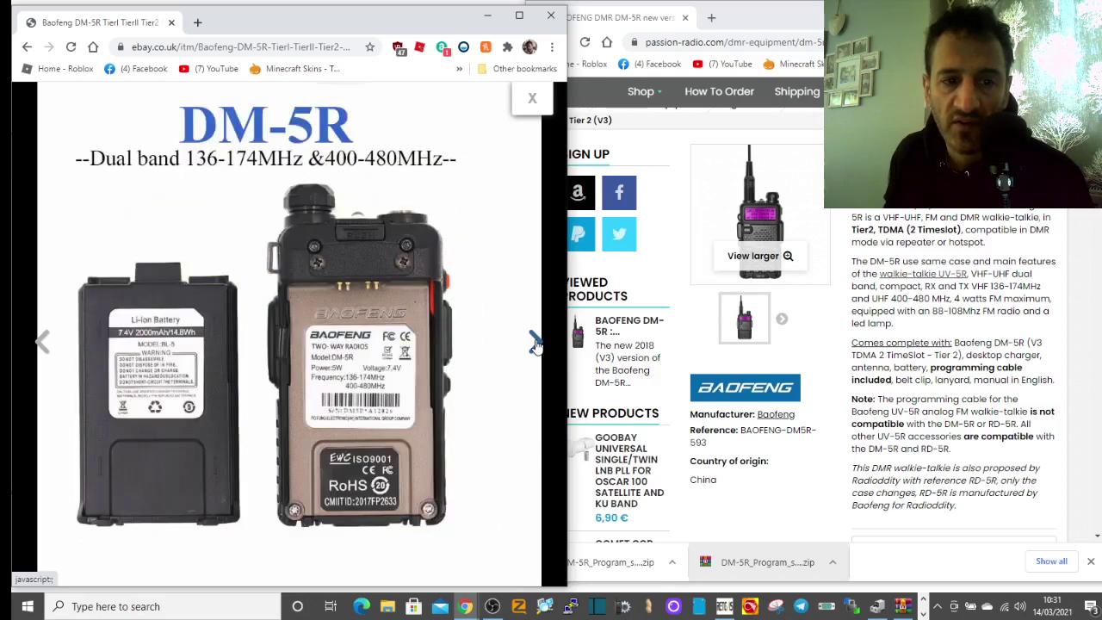
pyautogui.click(535, 342)
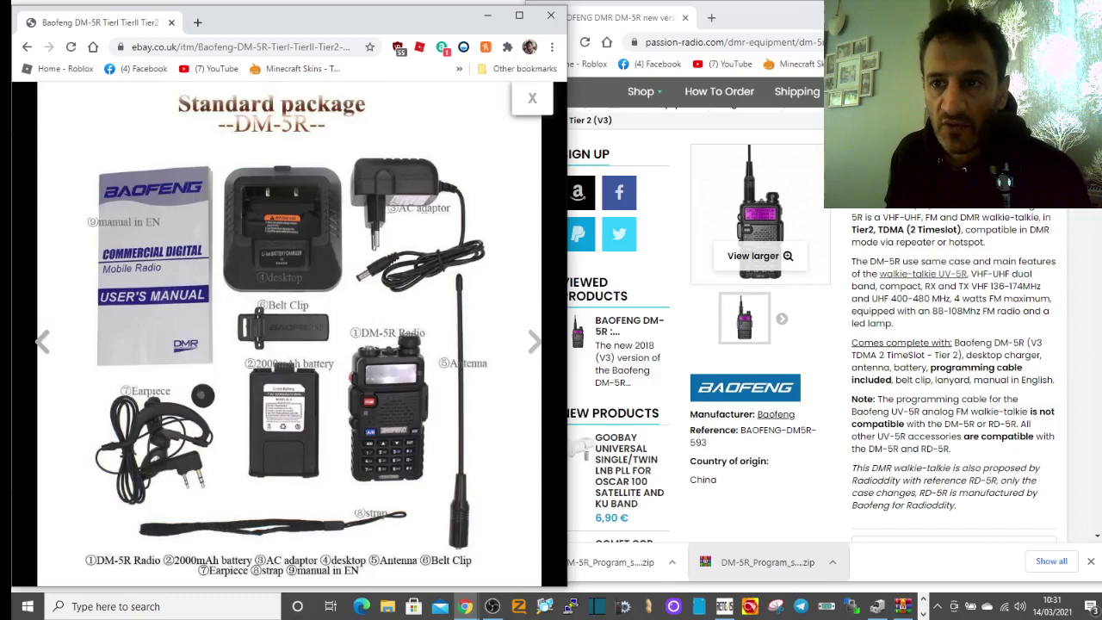
# Switch to the passion-radio.com product page and examine the Baofeng DM-5R description, compatibility note, downloads and package contents.
pyautogui.click(808, 271)
pyautogui.scroll(4, 865, 260)
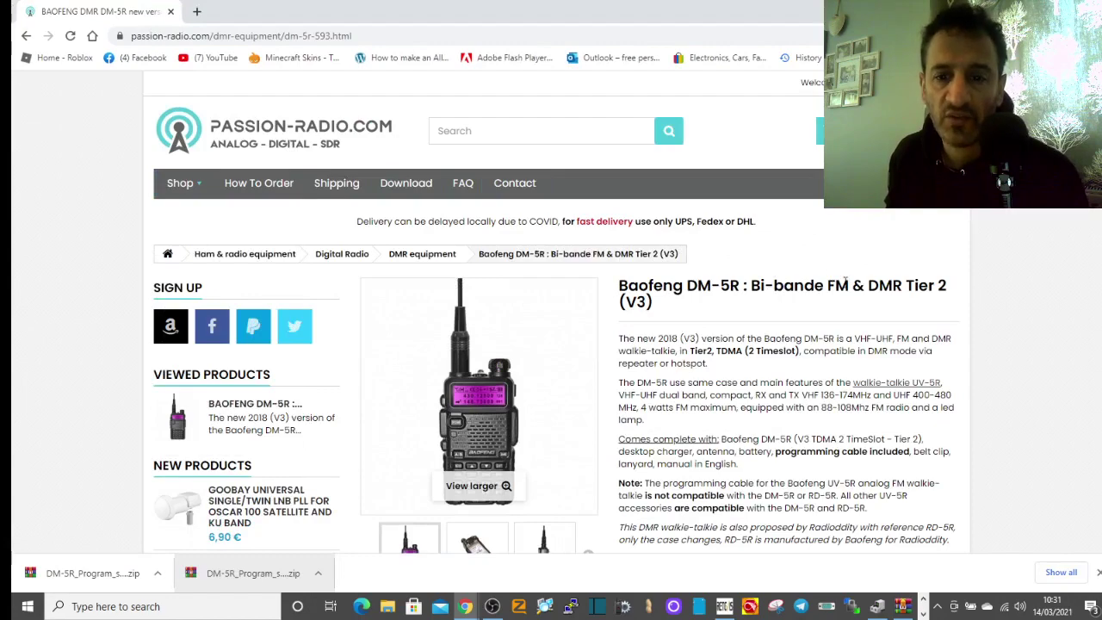
pyautogui.scroll(-3, 870, 296)
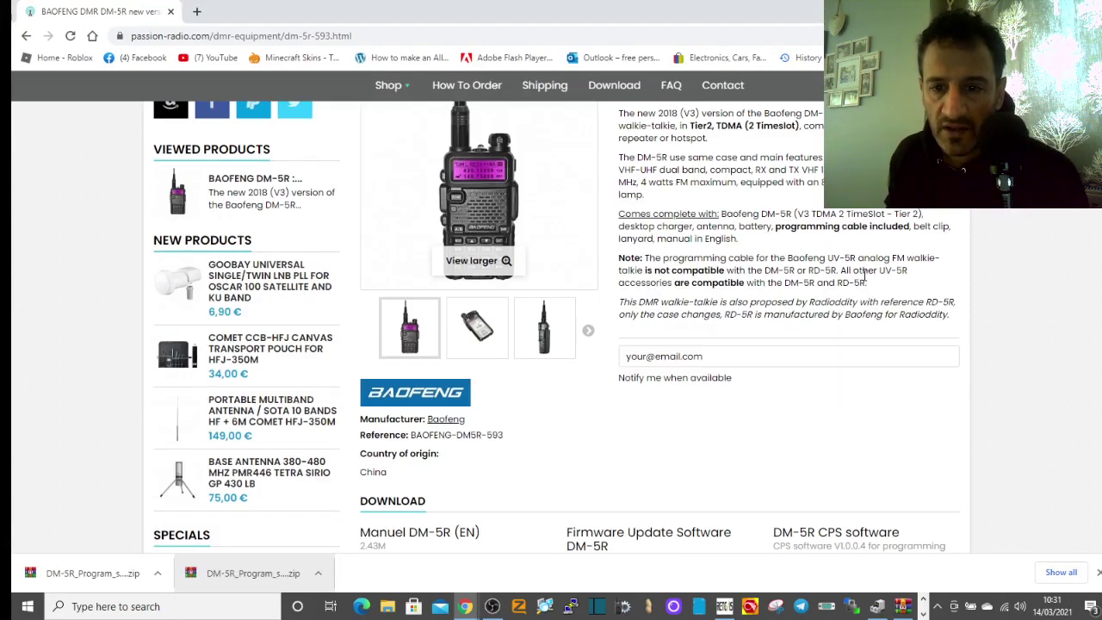
pyautogui.scroll(3, 860, 270)
pyautogui.scroll(-2, 869, 277)
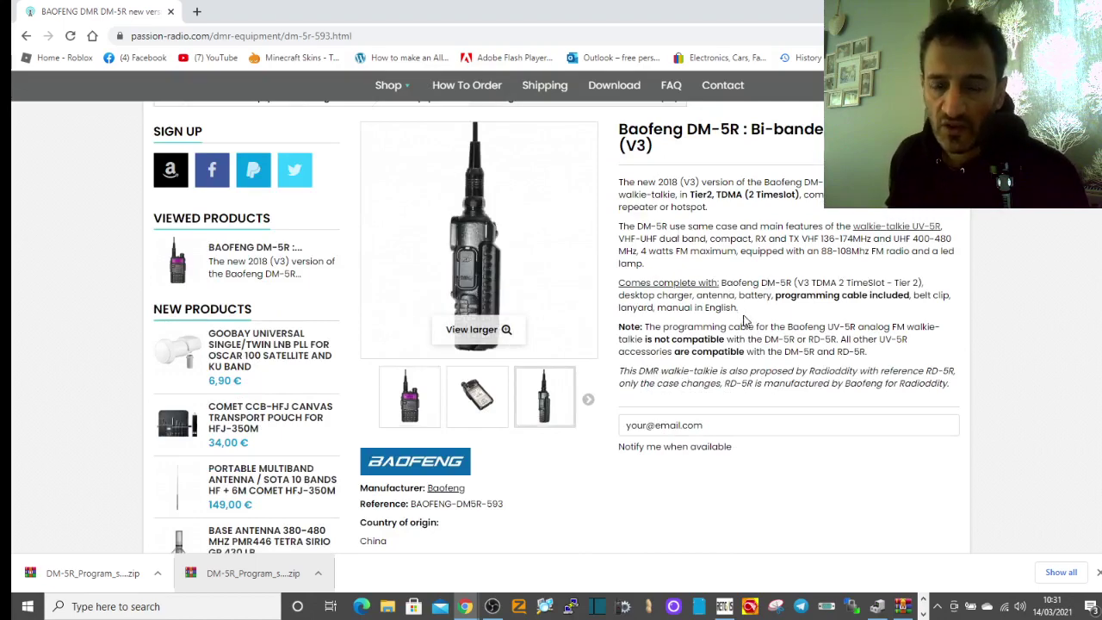
pyautogui.scroll(2, 749, 320)
pyautogui.scroll(-3, 831, 291)
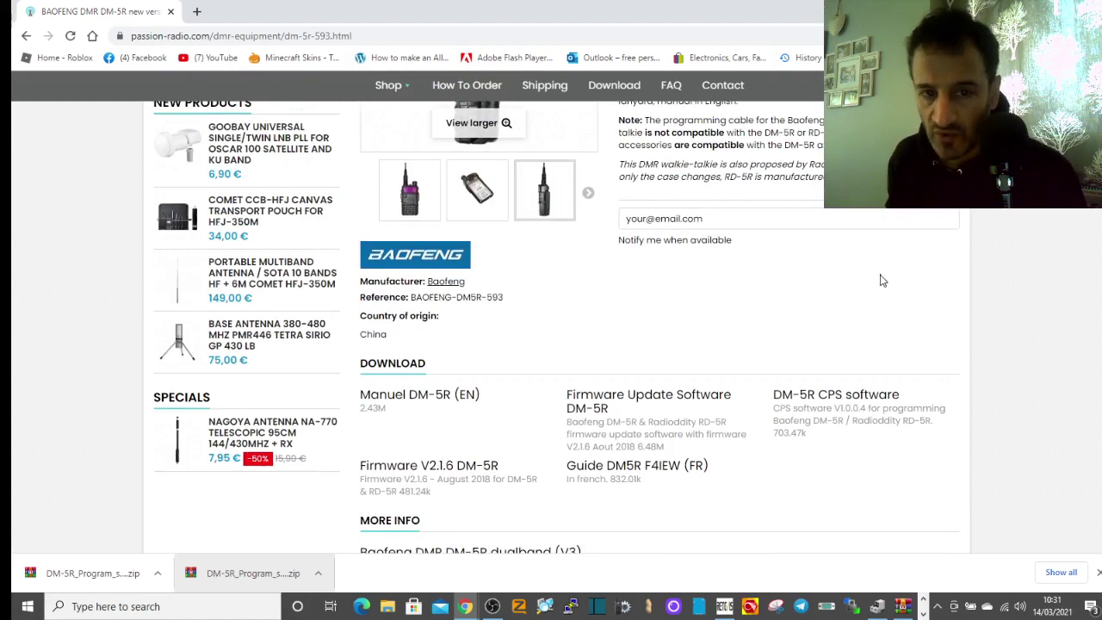
pyautogui.scroll(4, 871, 274)
pyautogui.scroll(-4, 884, 277)
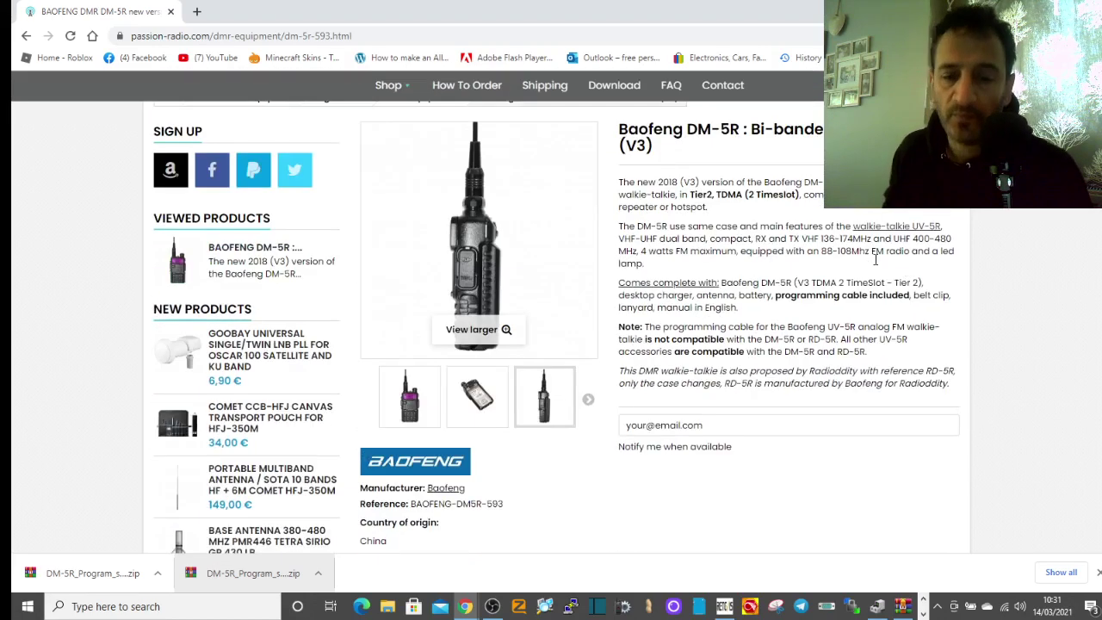
pyautogui.scroll(-1, 868, 284)
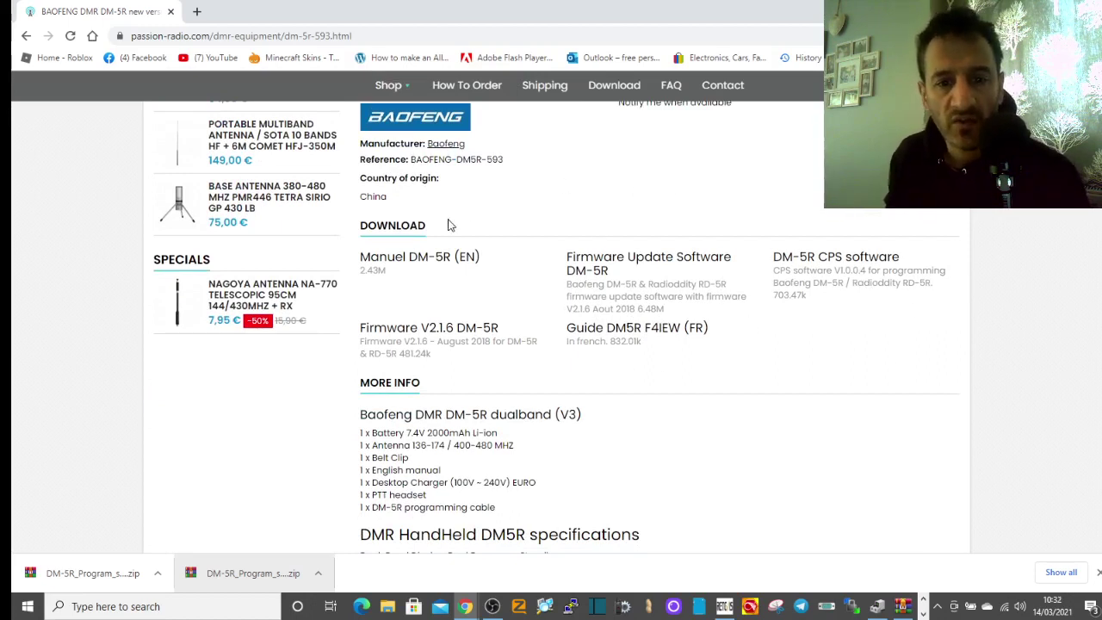
pyautogui.scroll(5, 904, 394)
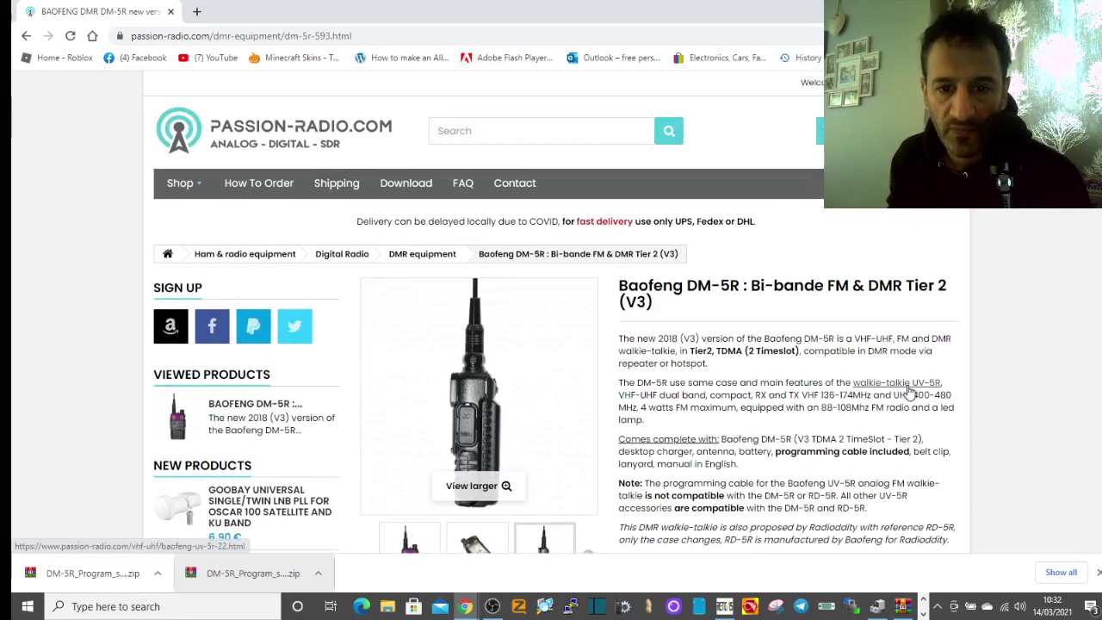
pyautogui.scroll(-3, 911, 370)
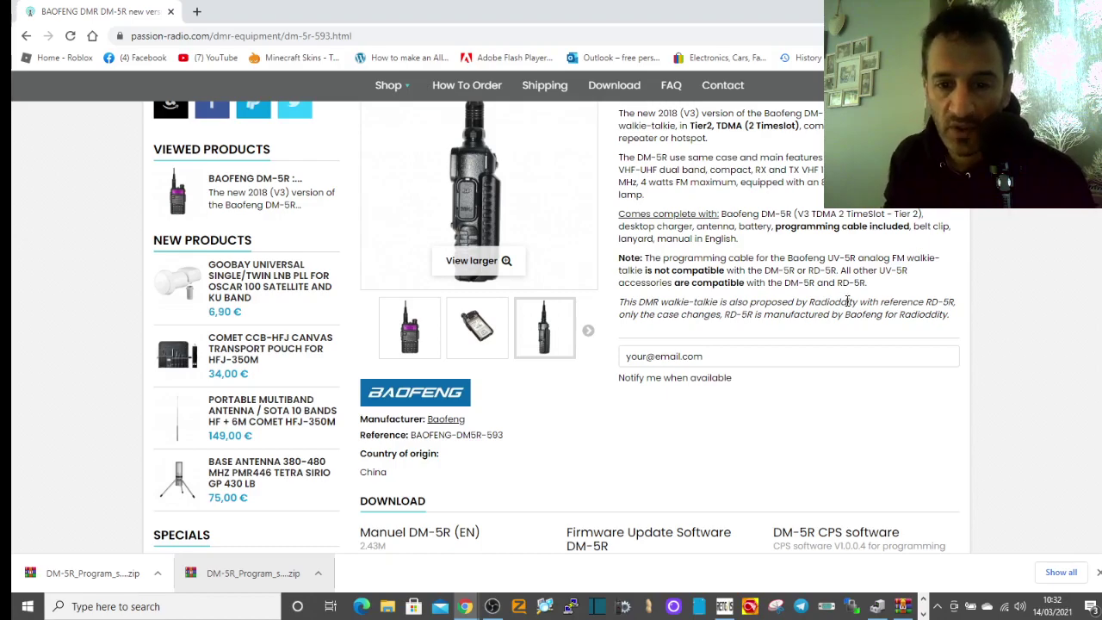
pyautogui.scroll(-3, 848, 300)
pyautogui.scroll(6, 830, 319)
pyautogui.scroll(-1, 830, 297)
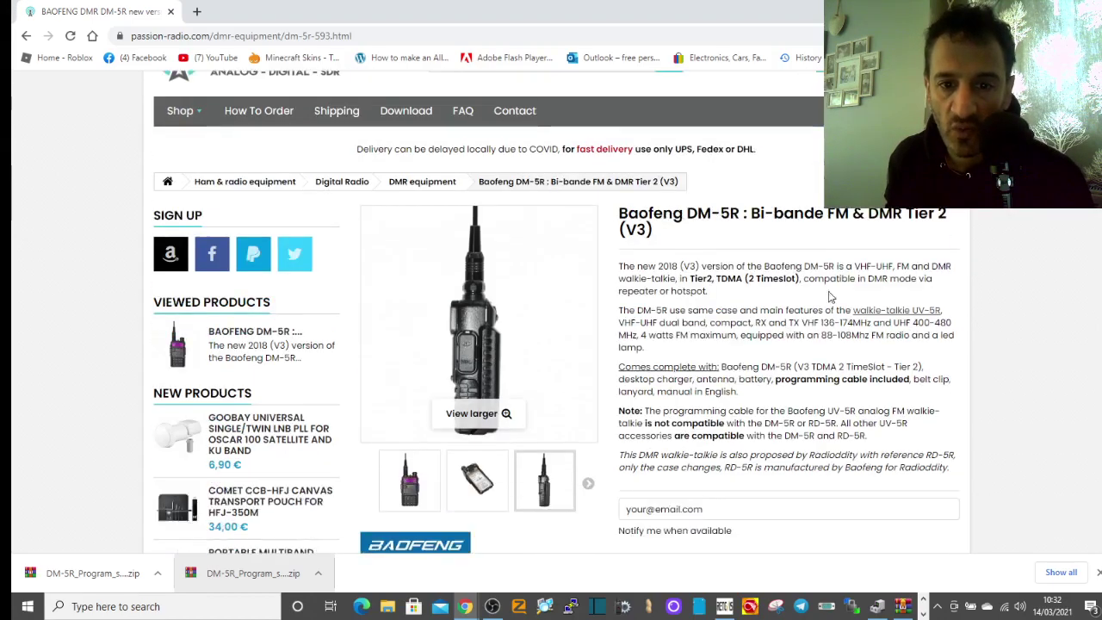
pyautogui.scroll(-3, 831, 297)
pyautogui.scroll(-3, 823, 233)
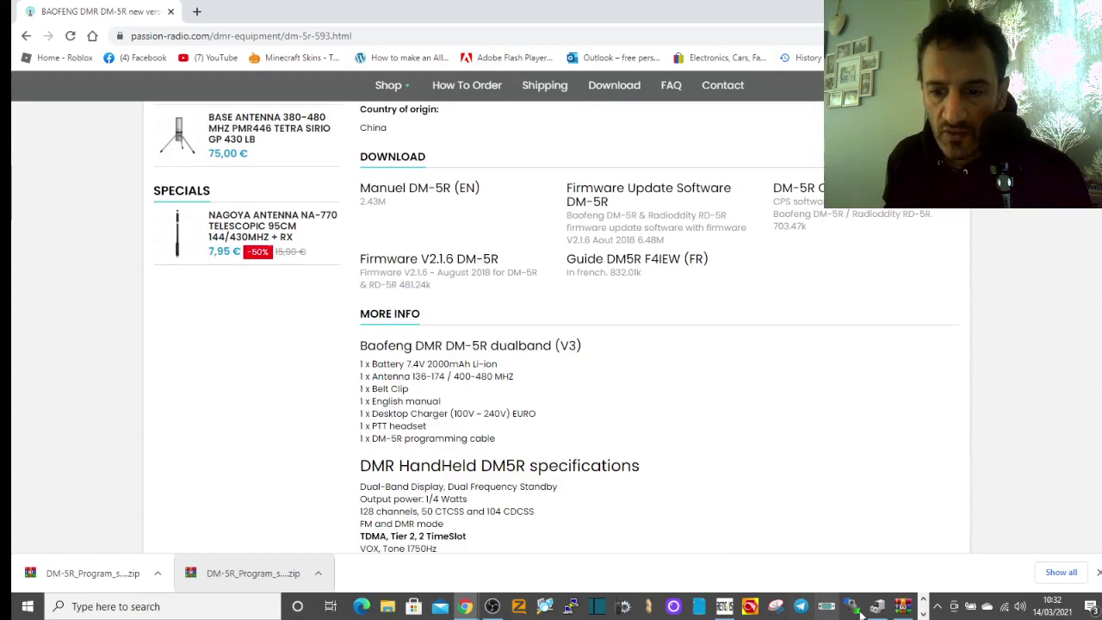
# Switch to the RD-5R Program Software and close the open Rx Group List, Contact, Zone and Channel windows.
pyautogui.click(923, 613)
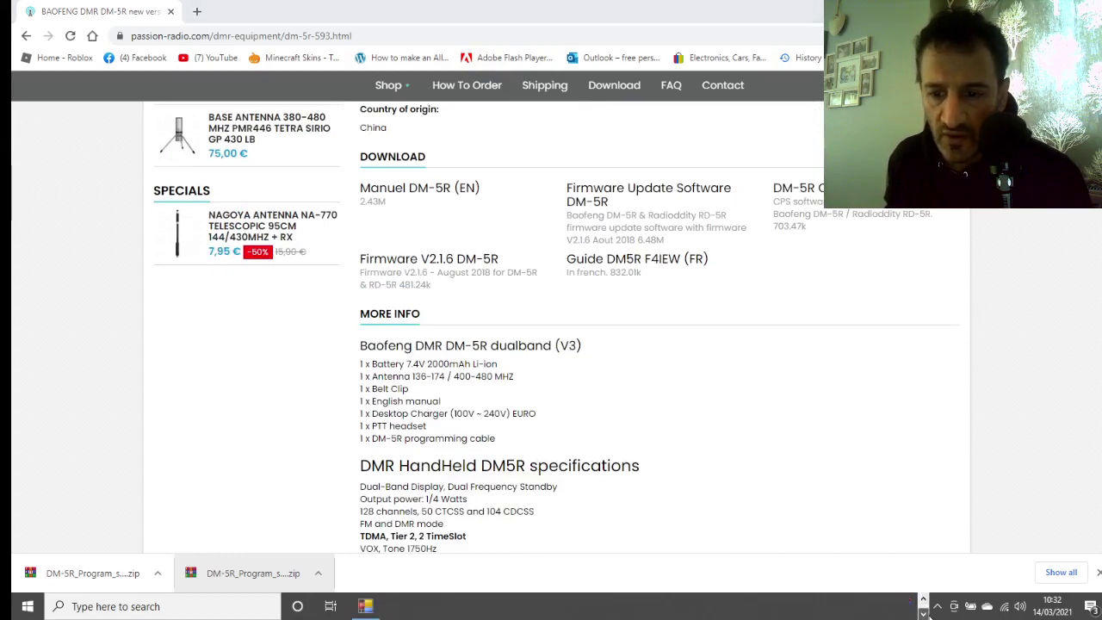
pyautogui.click(365, 606)
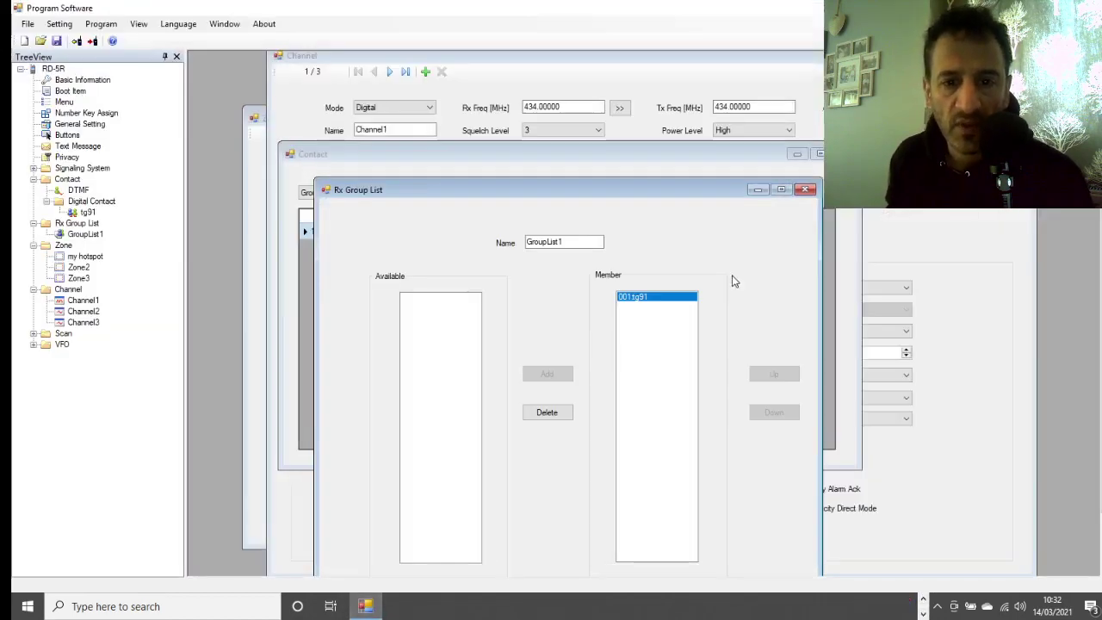
pyautogui.click(804, 190)
pyautogui.click(819, 153)
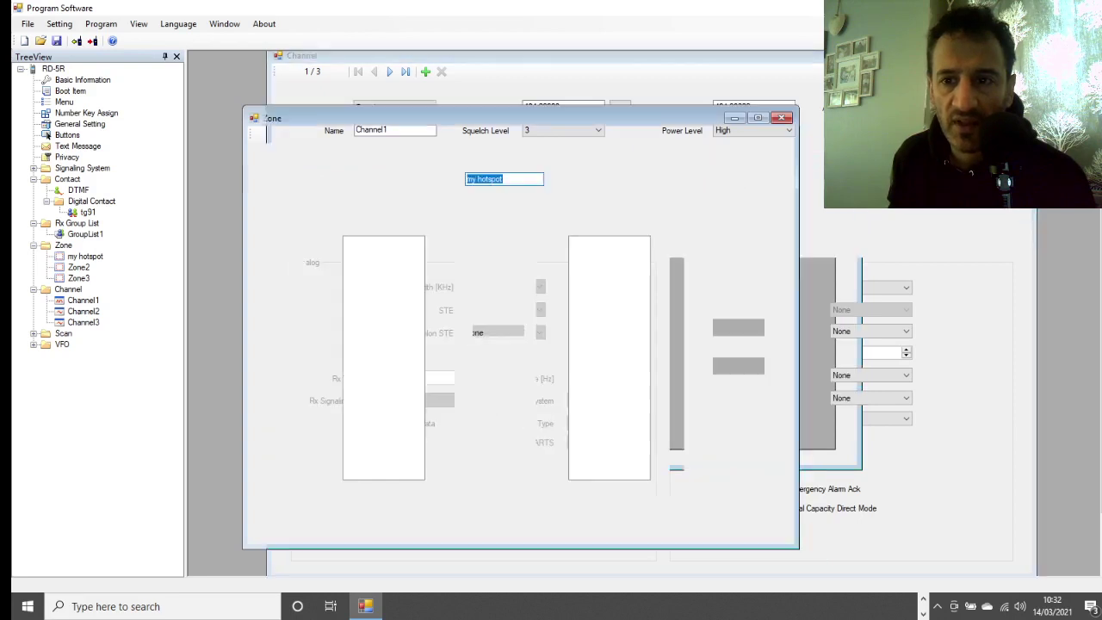
pyautogui.click(782, 118)
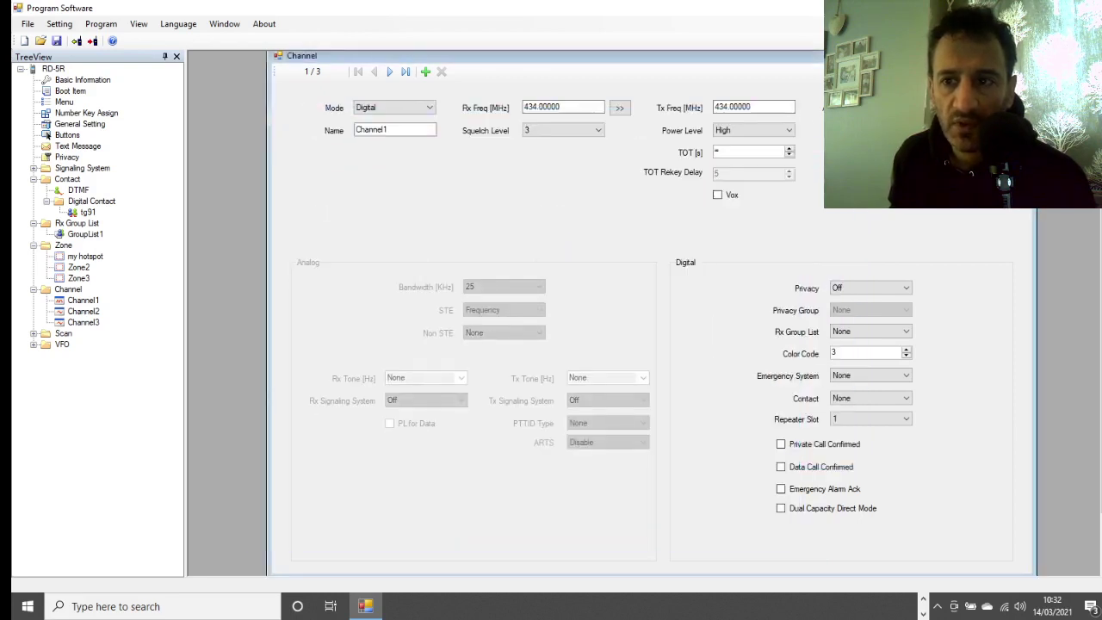
pyautogui.click(1026, 55)
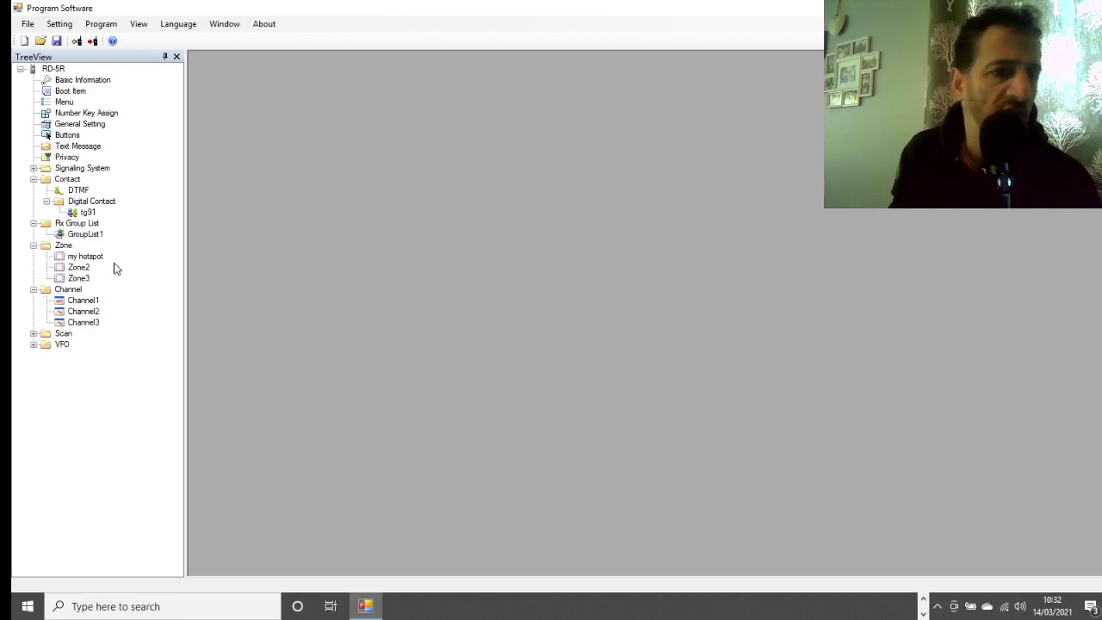
# Check the Rx Group List branch and open the Digital Contact list.
pyautogui.doubleClick(77, 223)
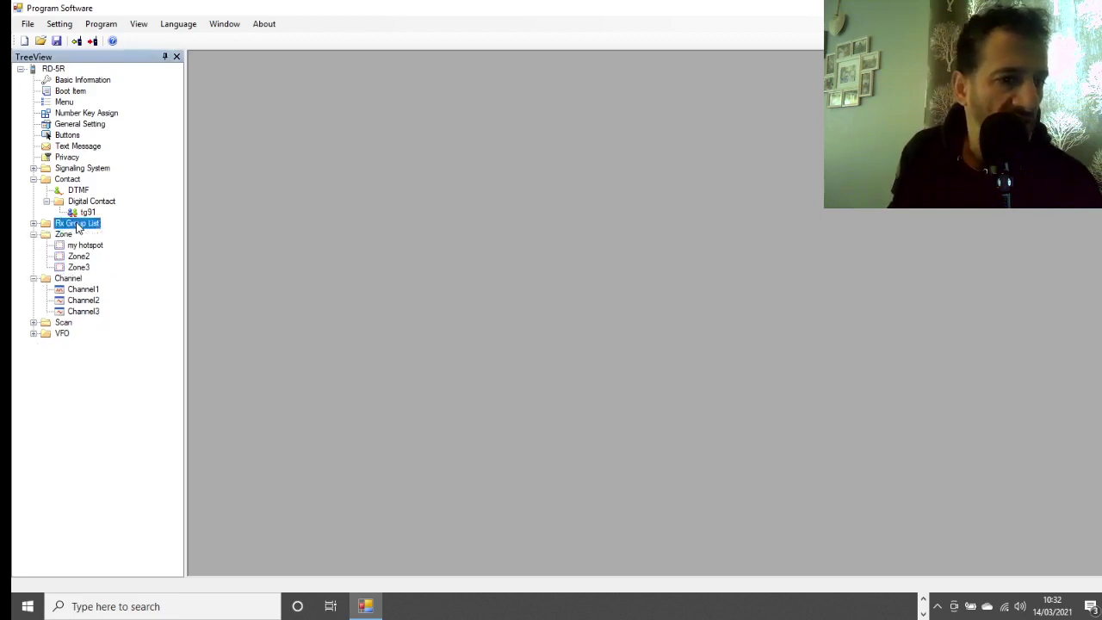
pyautogui.doubleClick(77, 223)
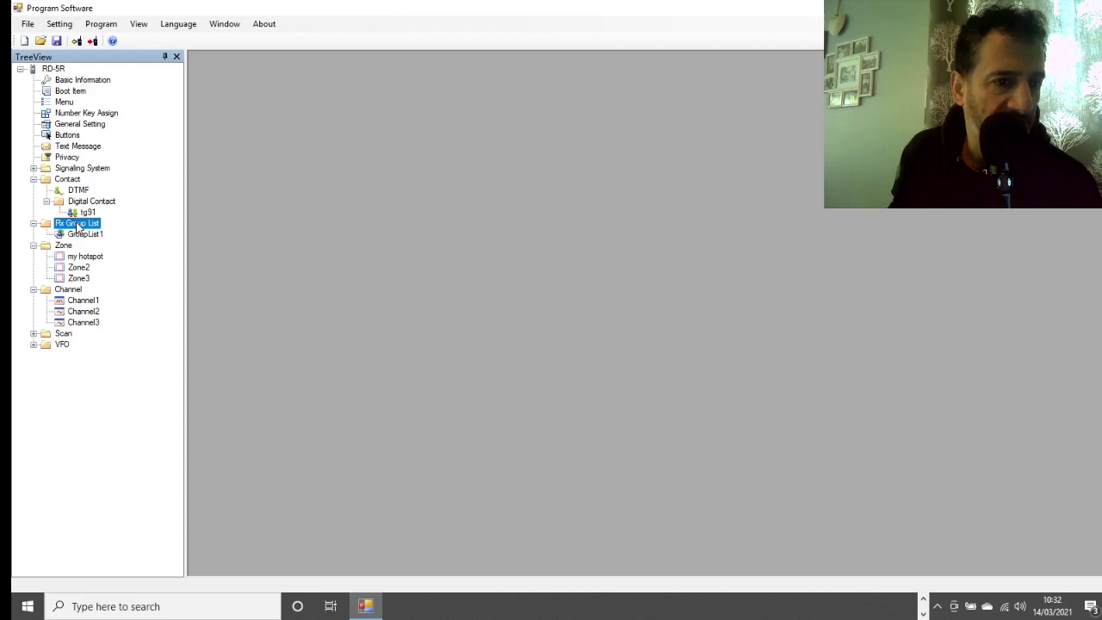
pyautogui.doubleClick(90, 201)
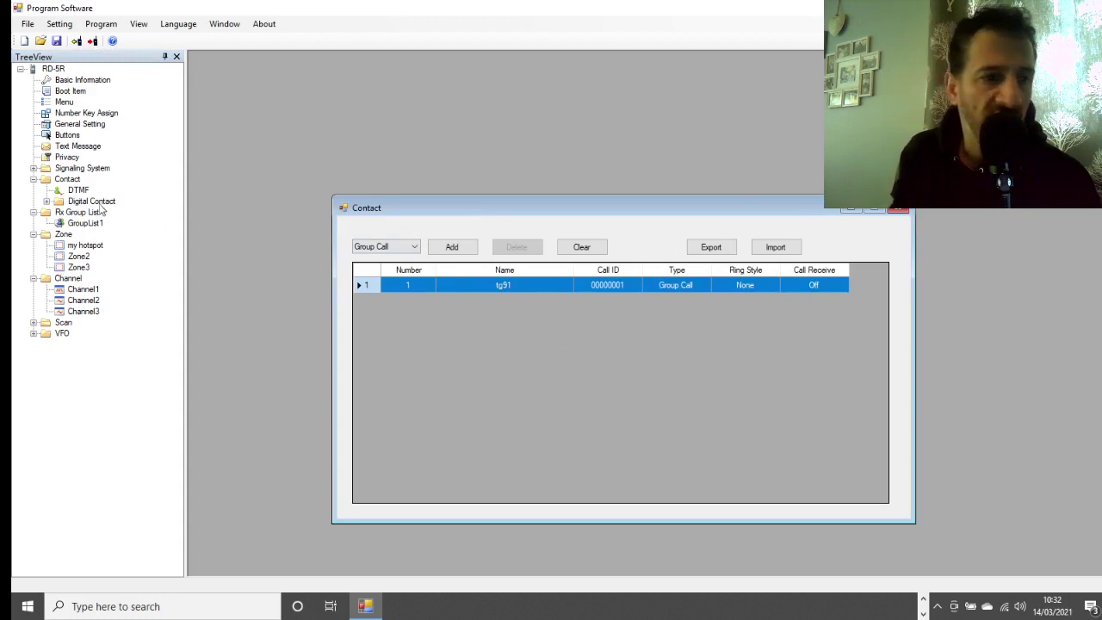
# Examine the radio's Basic Information for frequency ranges, model and version fields, and close that window.
pyautogui.doubleClick(89, 81)
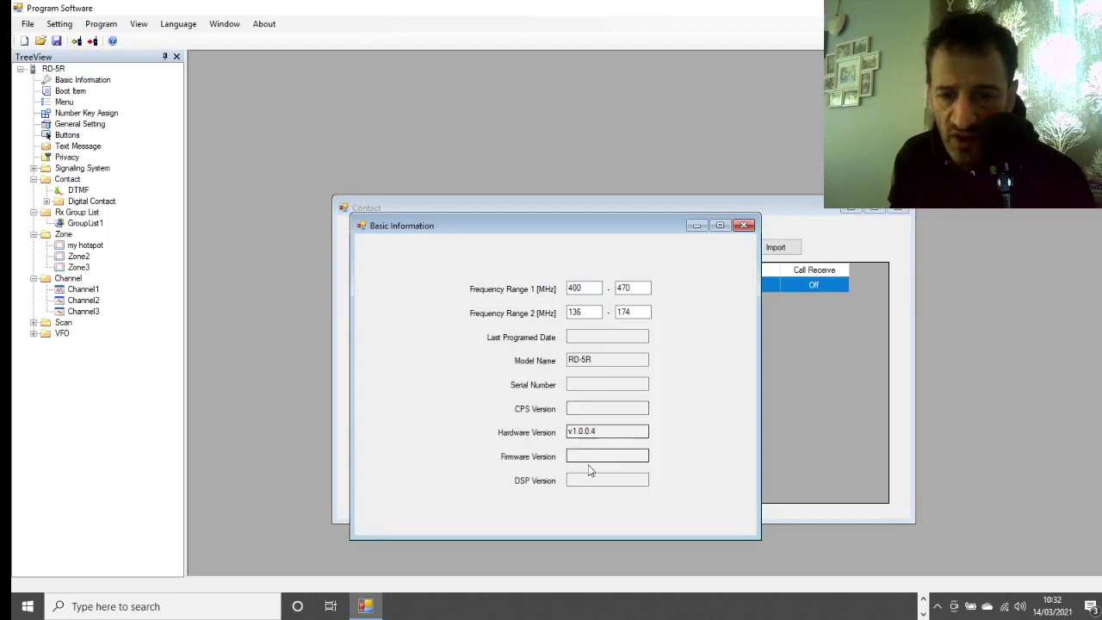
pyautogui.click(746, 228)
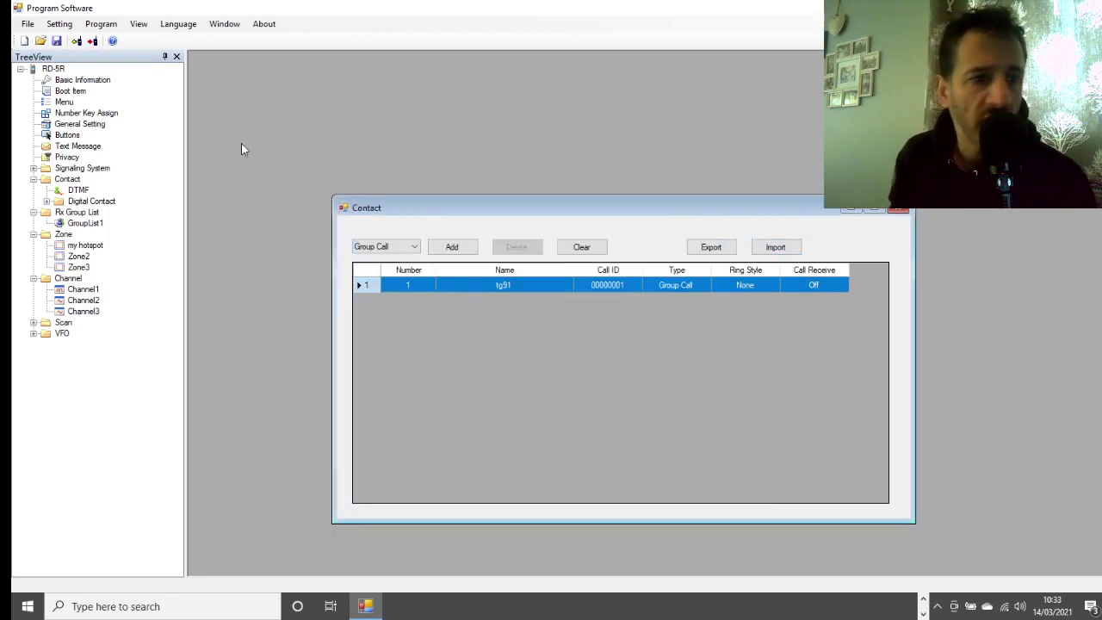
pyautogui.doubleClick(86, 80)
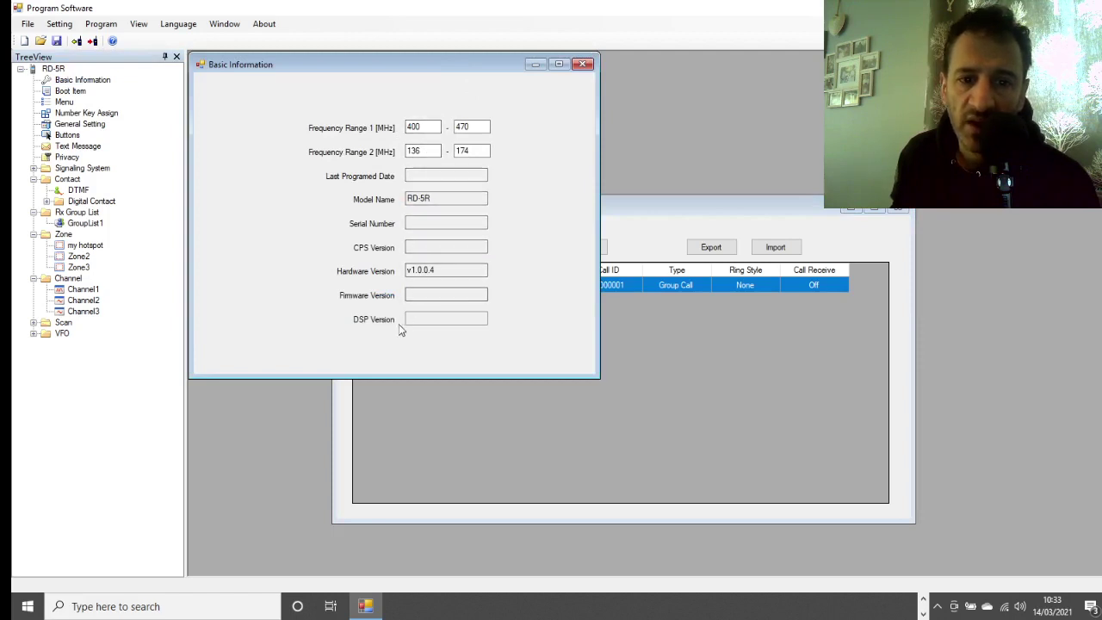
pyautogui.click(582, 65)
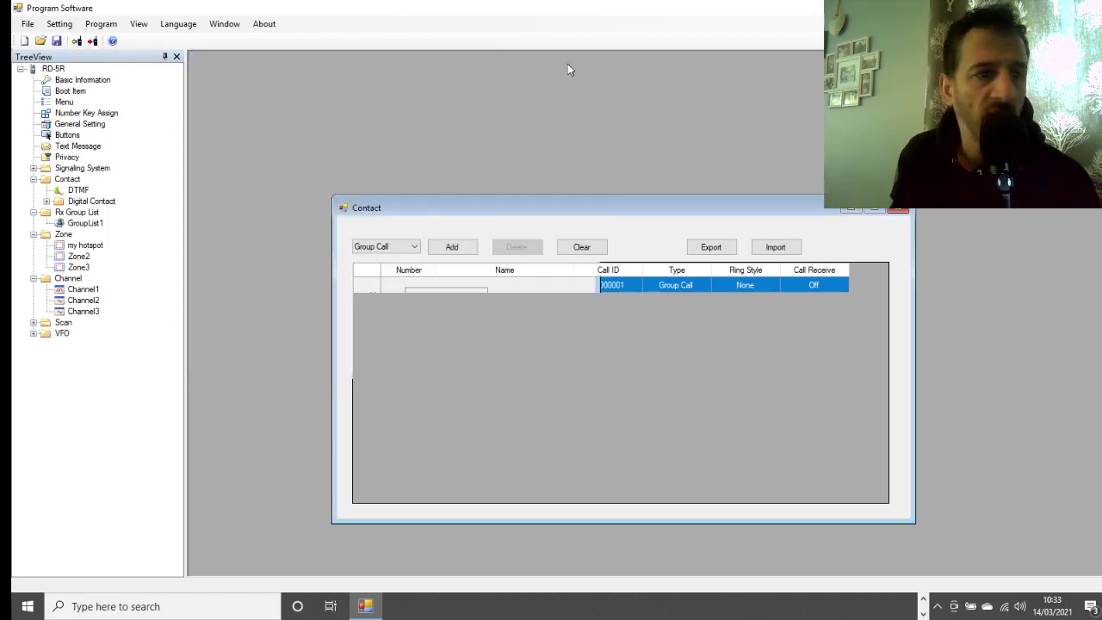
pyautogui.doubleClick(61, 69)
pyautogui.doubleClick(53, 70)
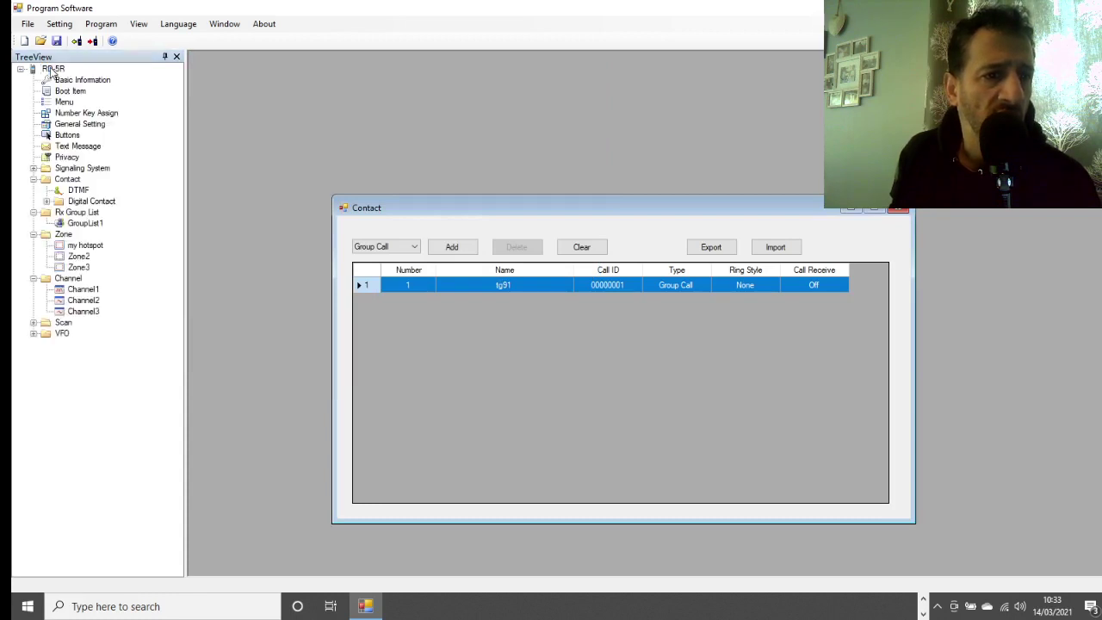
# Look through the General Setting, Buttons and DTMF Contact windows and the VFO entries, and close the windows.
pyautogui.doubleClick(76, 124)
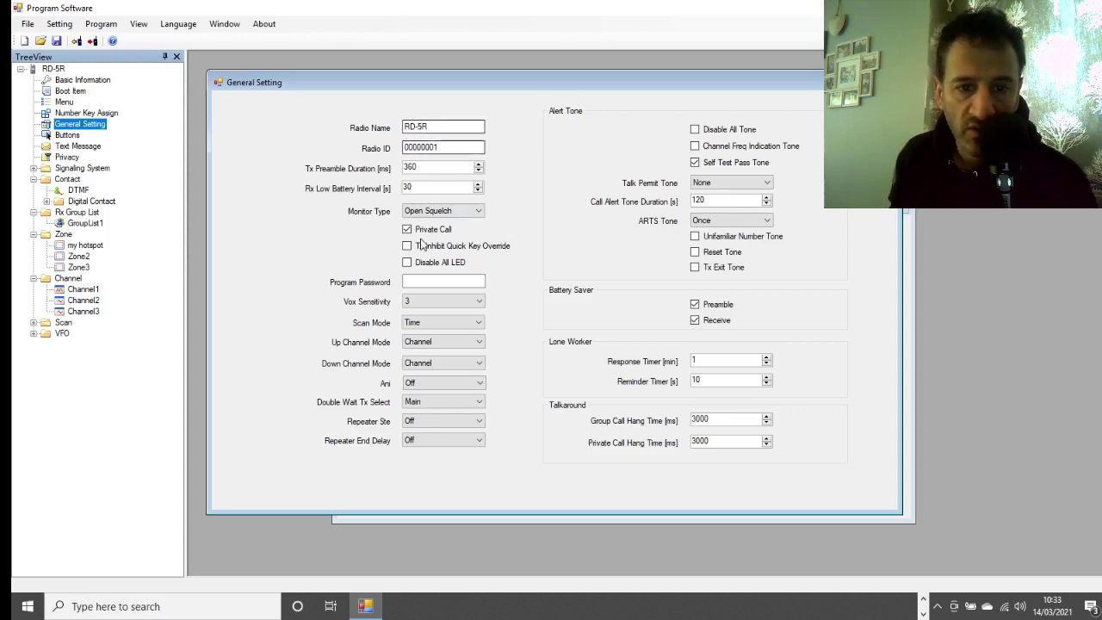
pyautogui.click(67, 135)
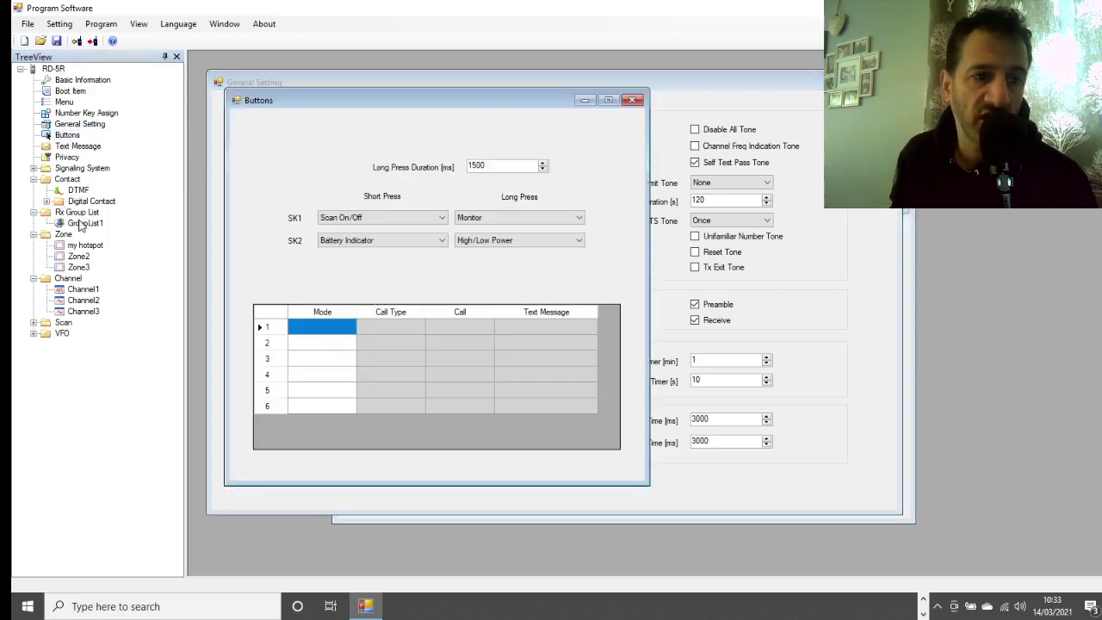
pyautogui.click(79, 191)
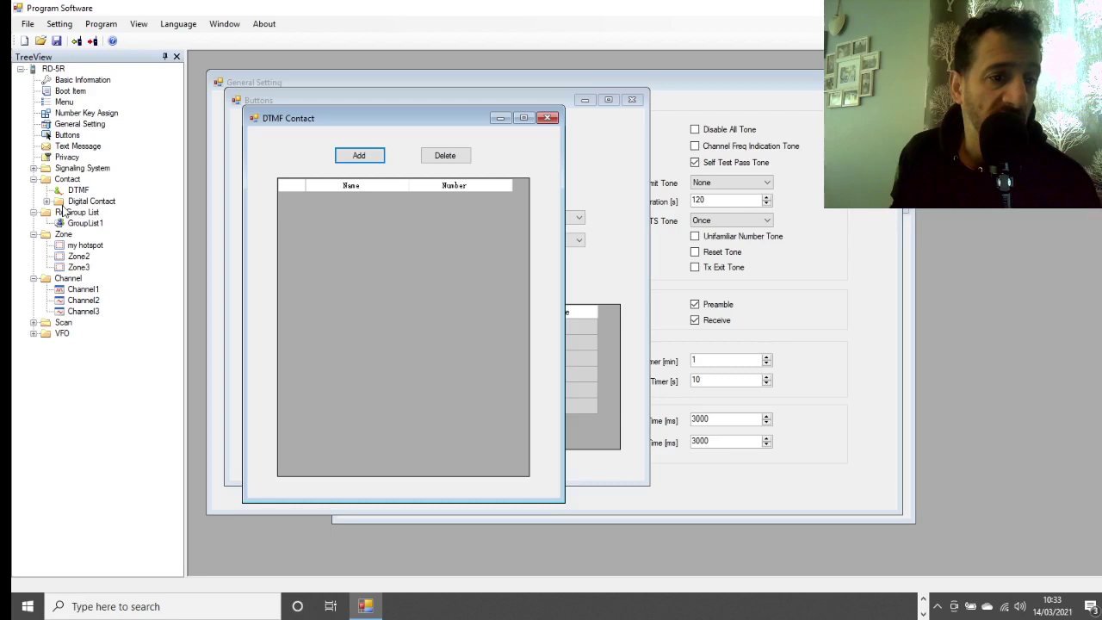
pyautogui.doubleClick(63, 334)
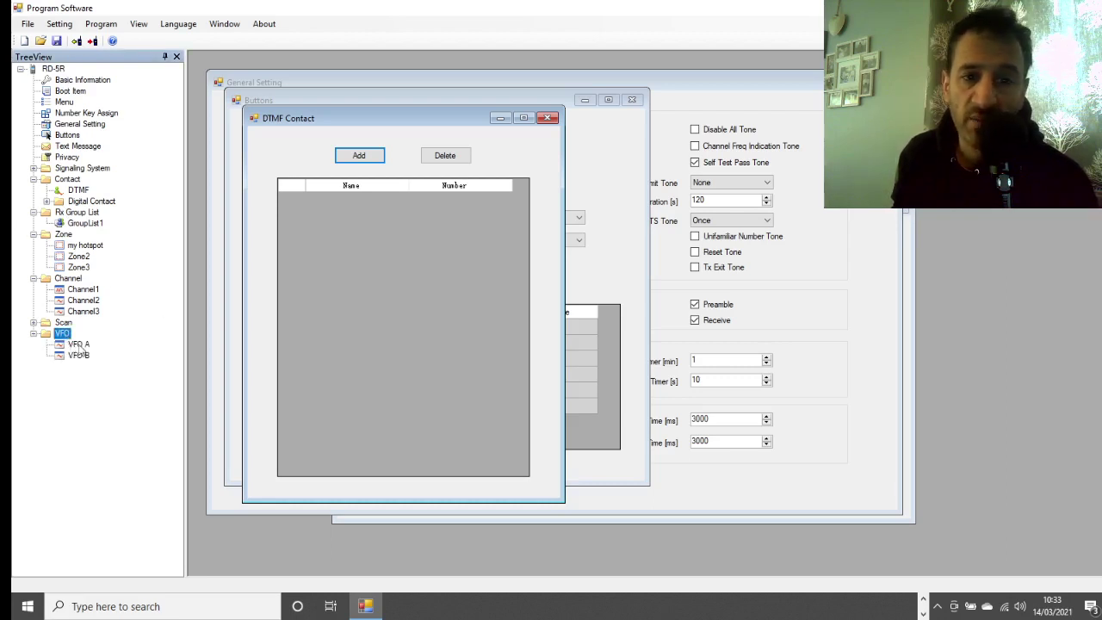
pyautogui.click(548, 118)
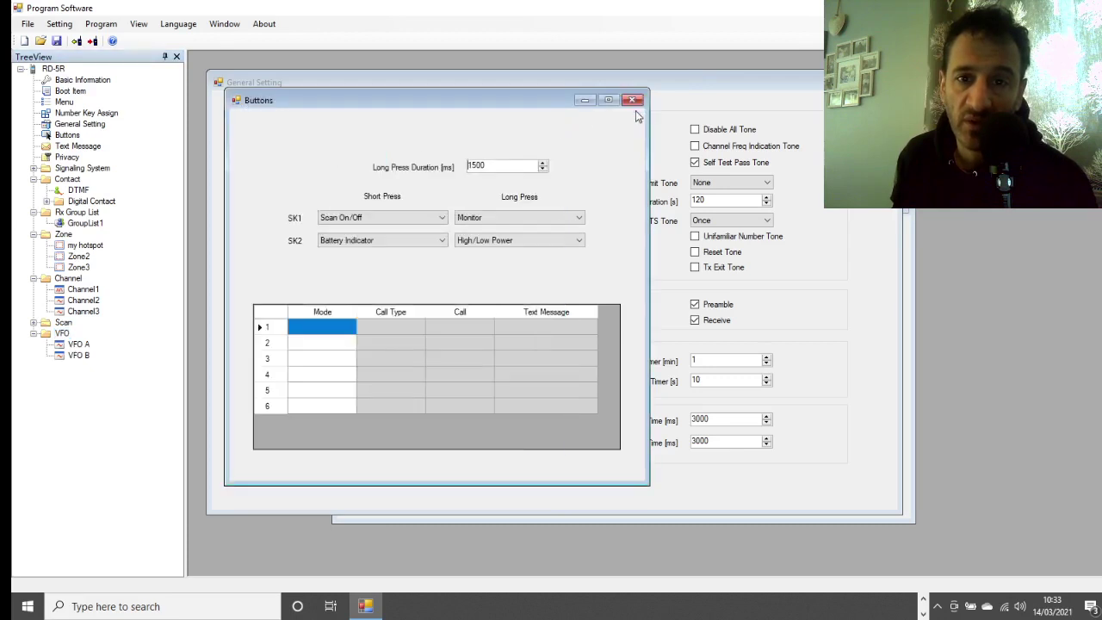
pyautogui.click(632, 101)
pyautogui.click(889, 82)
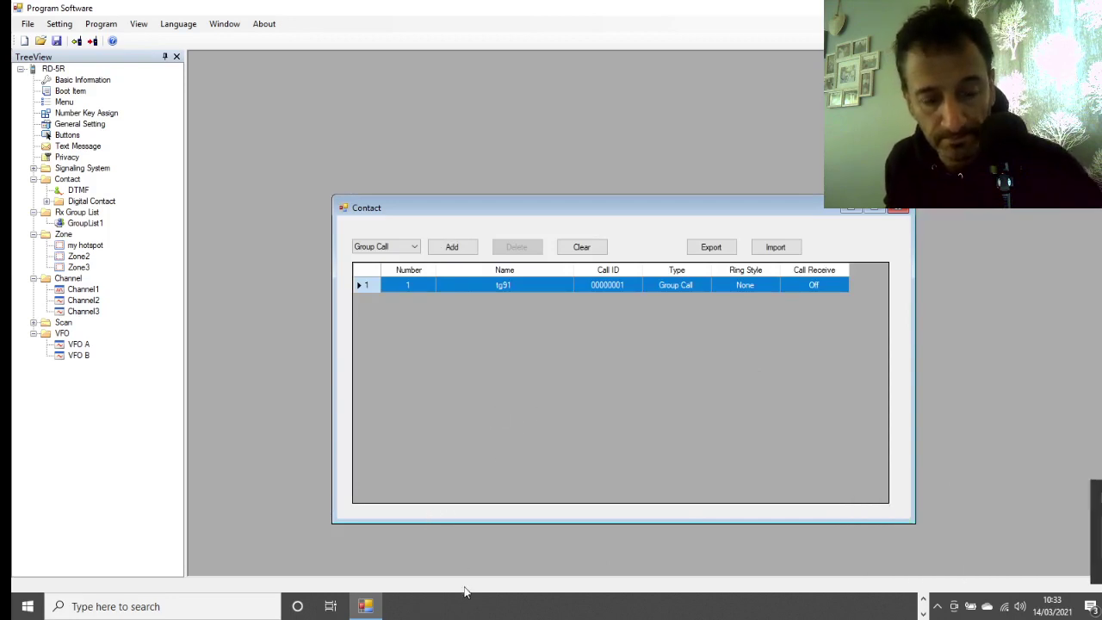
# Exit the Program Software, choosing to save the file.
pyautogui.press('super')
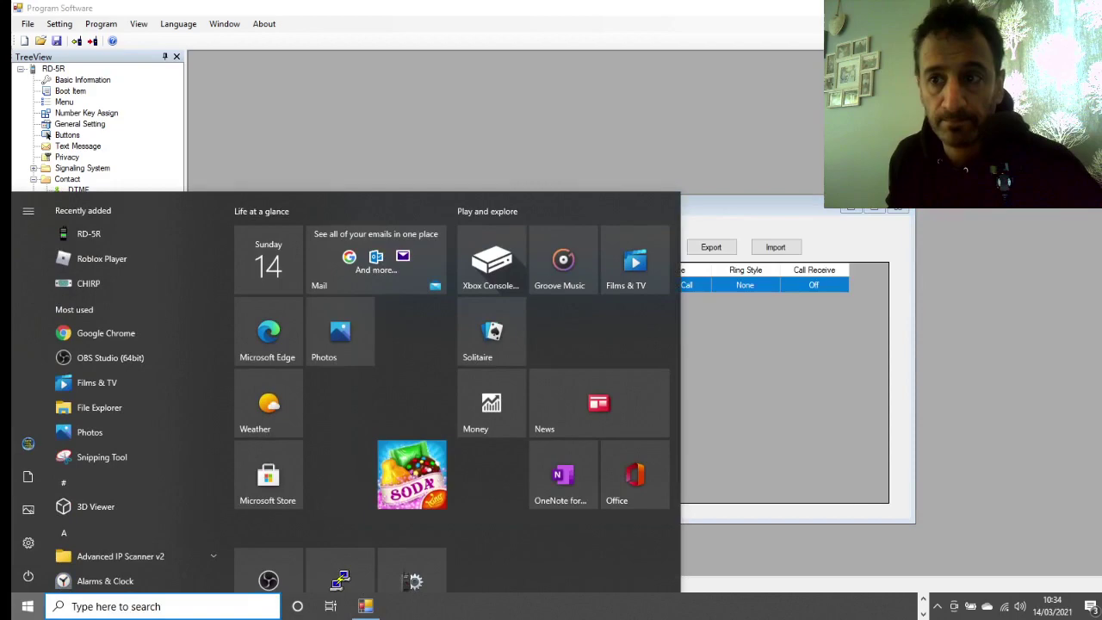
pyautogui.press('Escape')
pyautogui.hotkey('alt', 'F4')
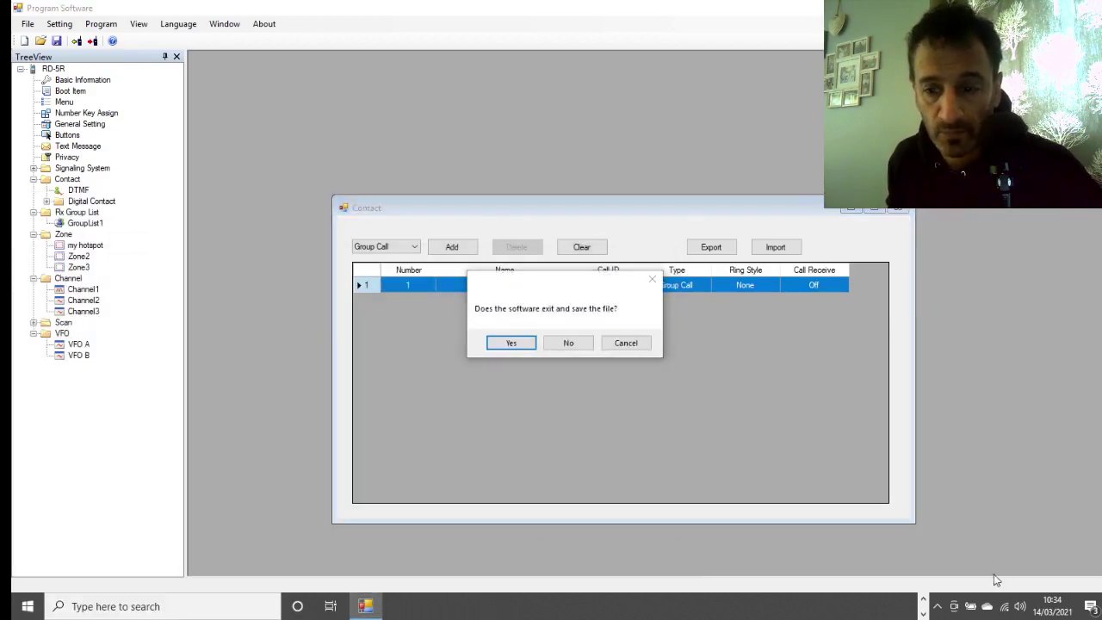
pyautogui.press('Return')
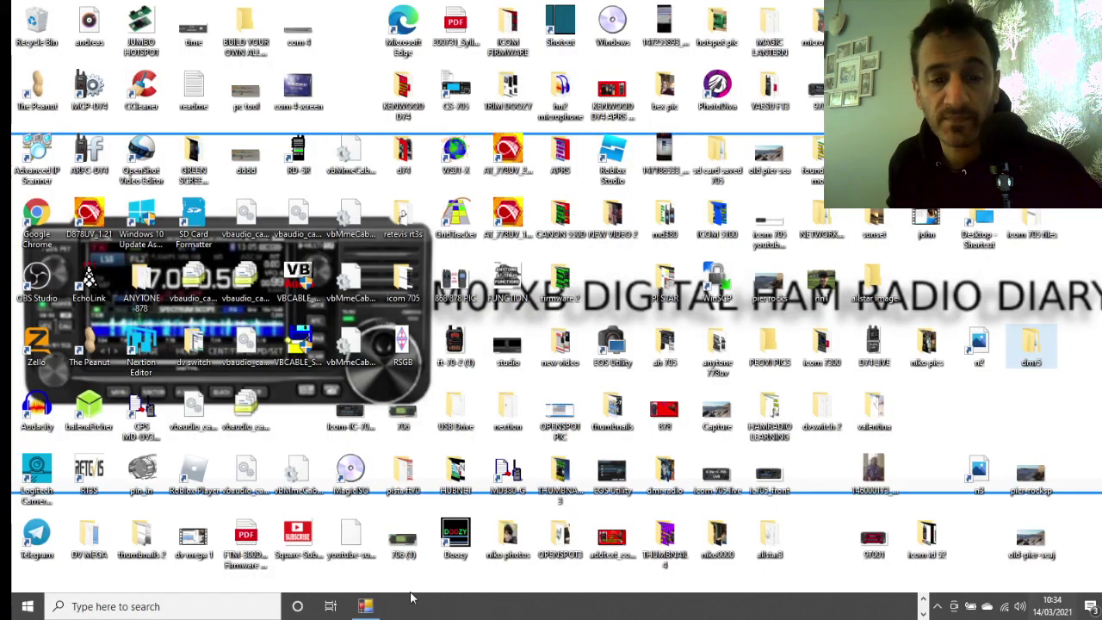